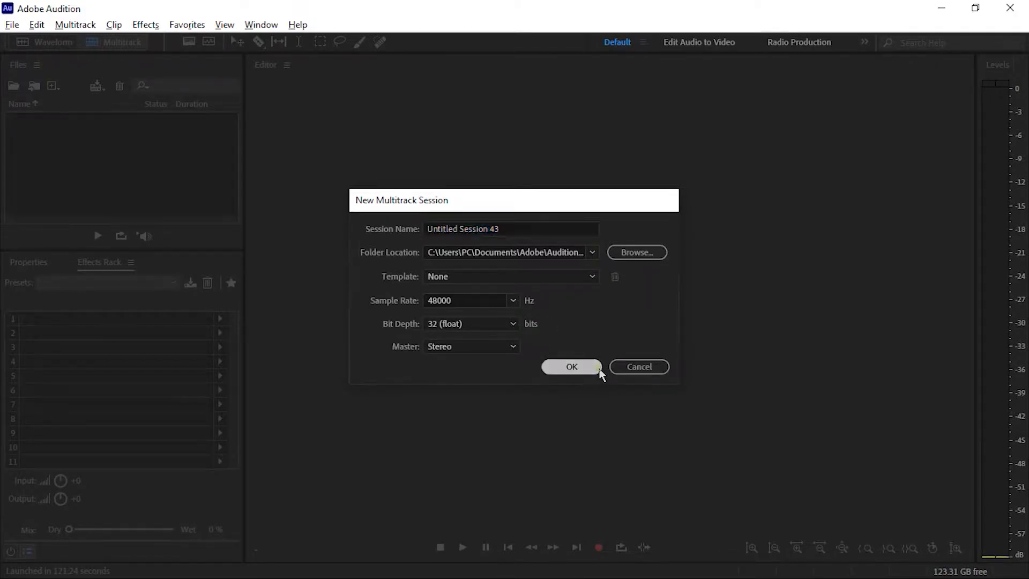
Create the new multitrack session at 48000 Hz, 32 (float) bit depth, with a stereo master
left_click(571, 367)
left_click_drag(395, 234, 405, 264)
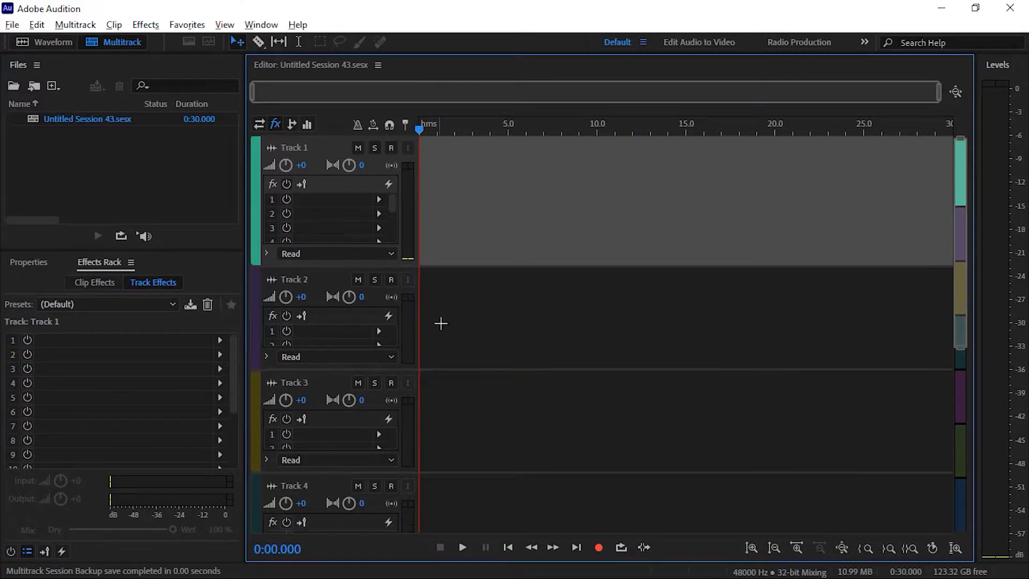
left_click(514, 320)
left_click(523, 397)
left_click(552, 188)
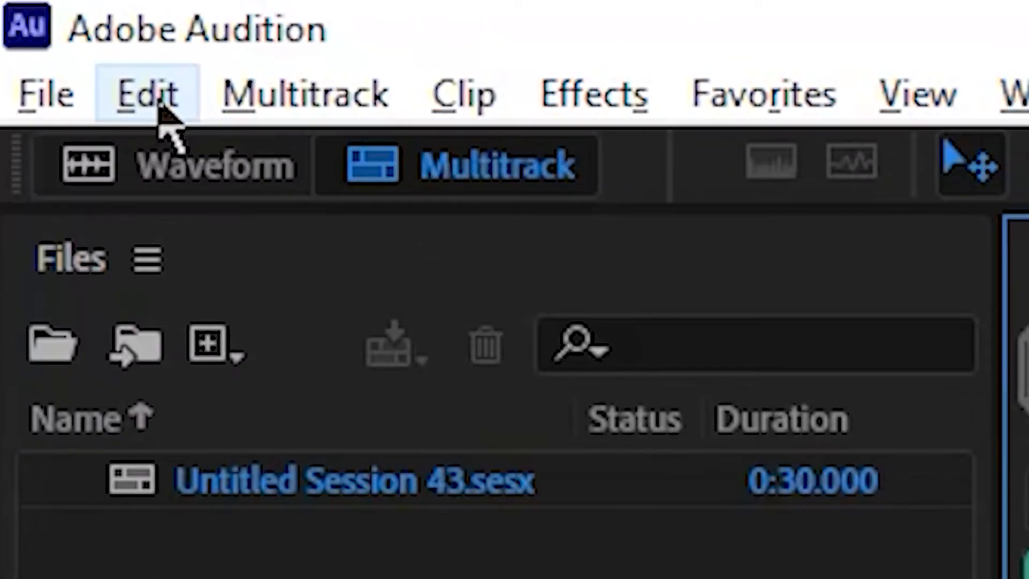
Open the Audio Hardware preferences
left_click(38, 26)
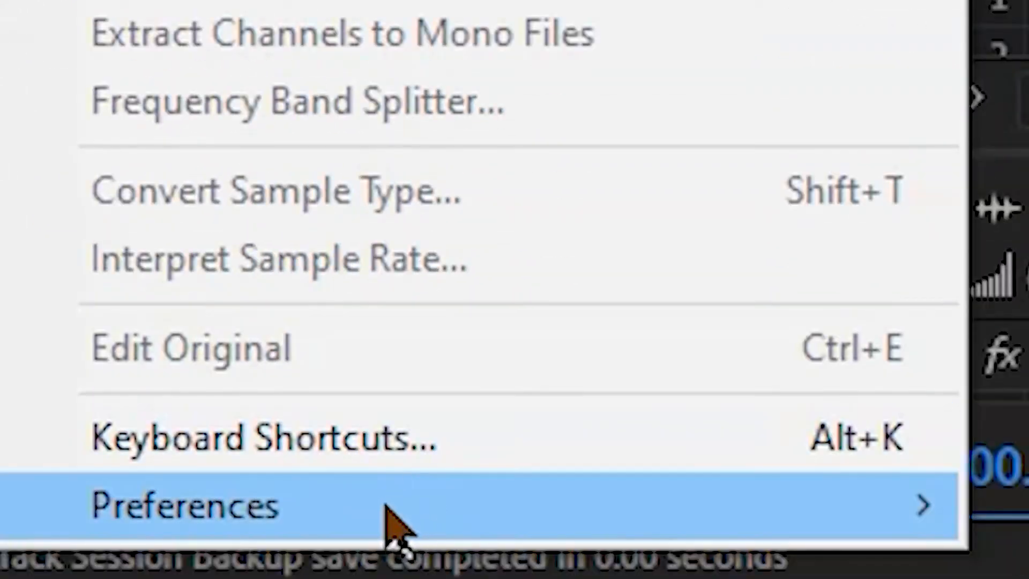
mouse_move(402, 523)
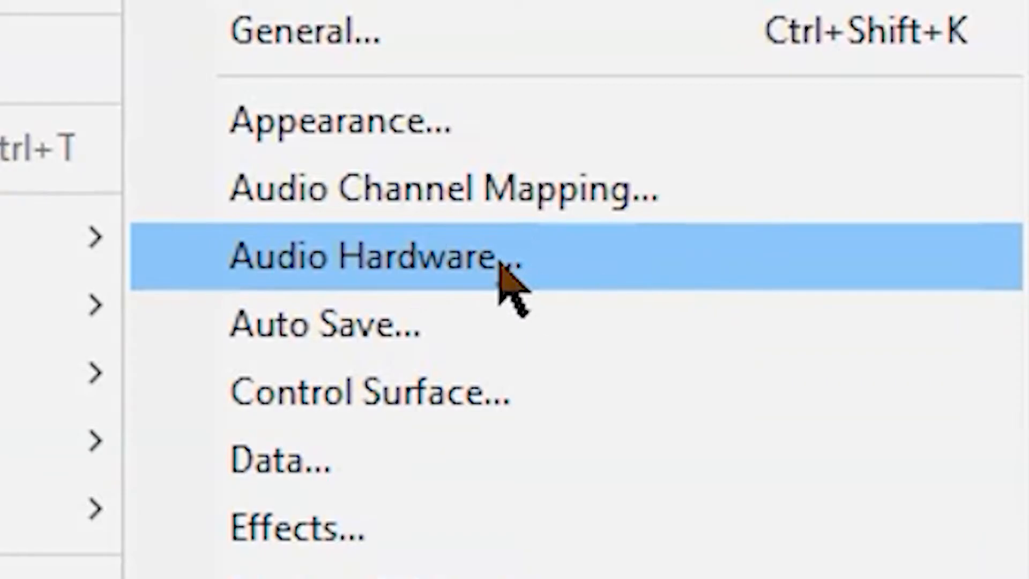
left_click(570, 254)
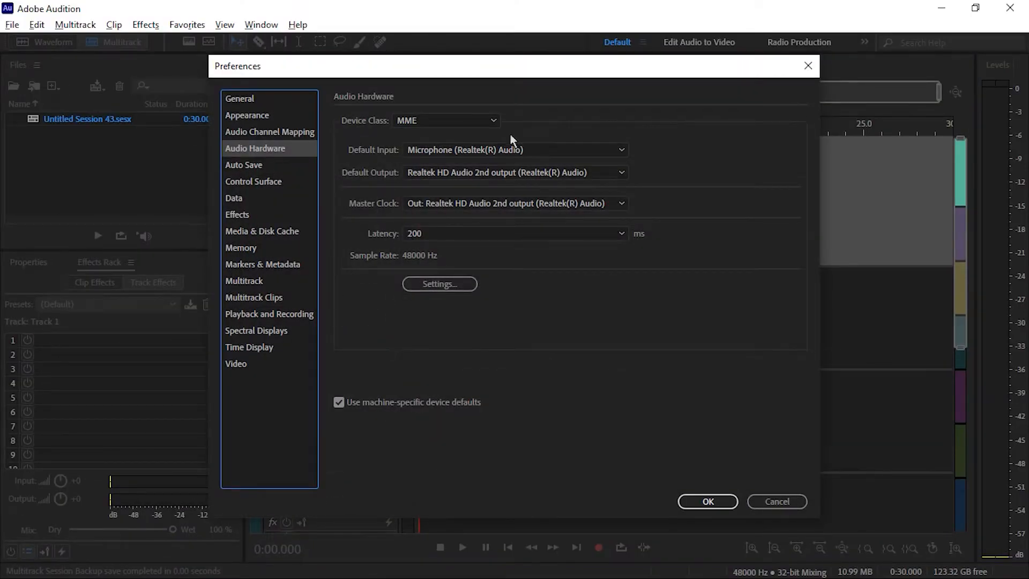
Set the default input to No Input and accept the device change
left_click(455, 150)
left_click(448, 190)
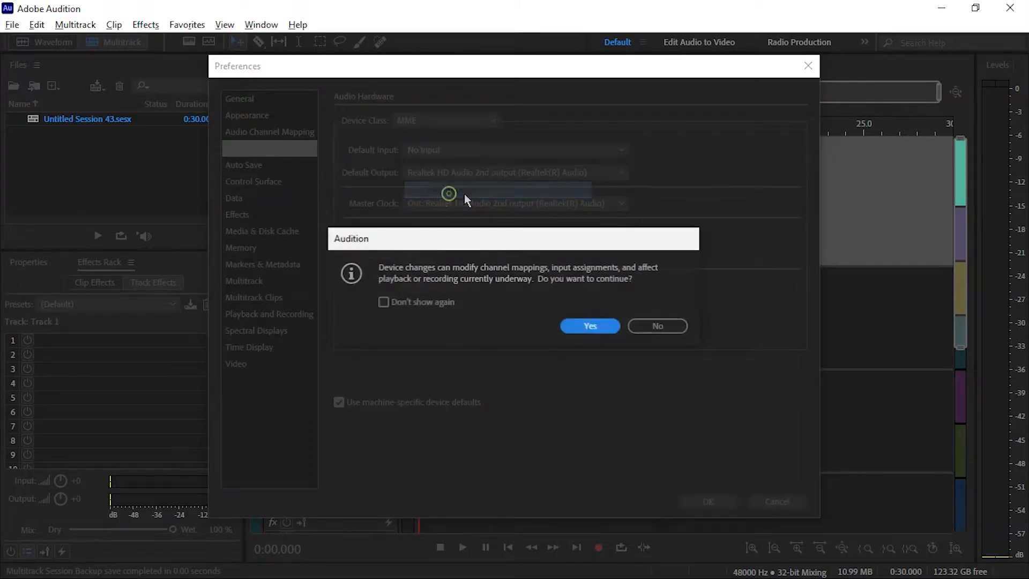
left_click(584, 325)
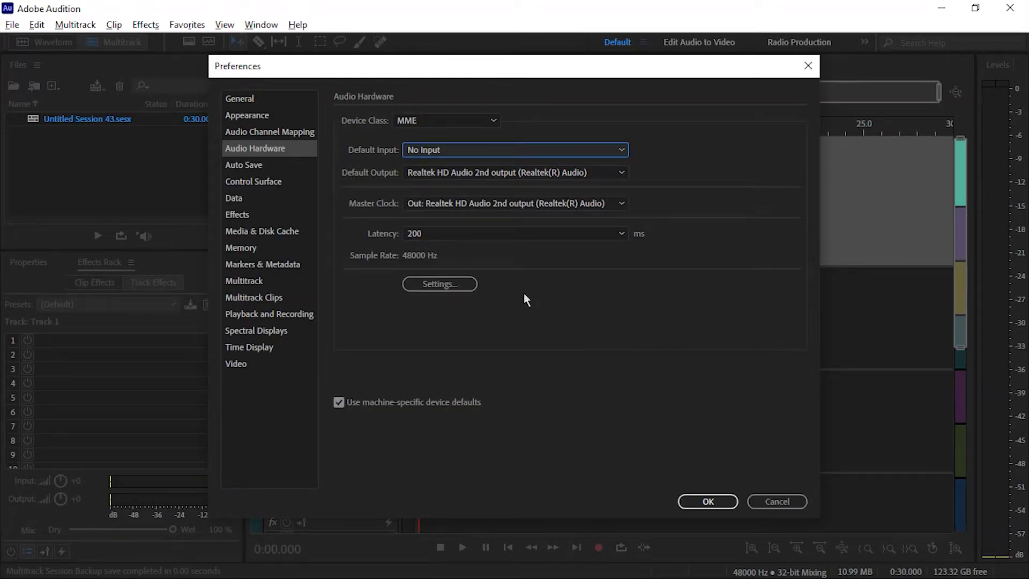
Set the default input to Microphone (Realtek(R) Audio), accepting the device change with Don't show again checked
left_click(514, 149)
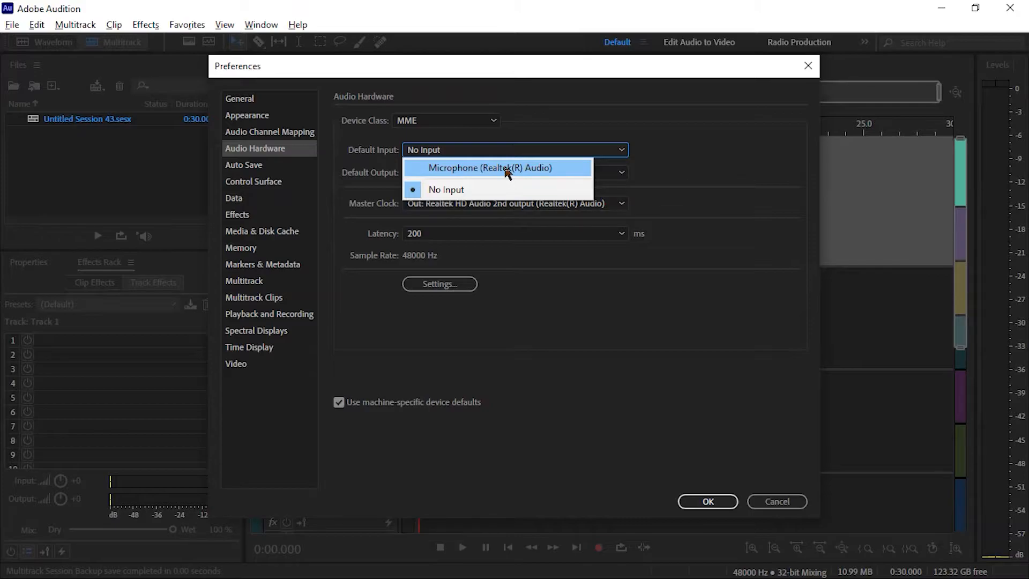
left_click(555, 172)
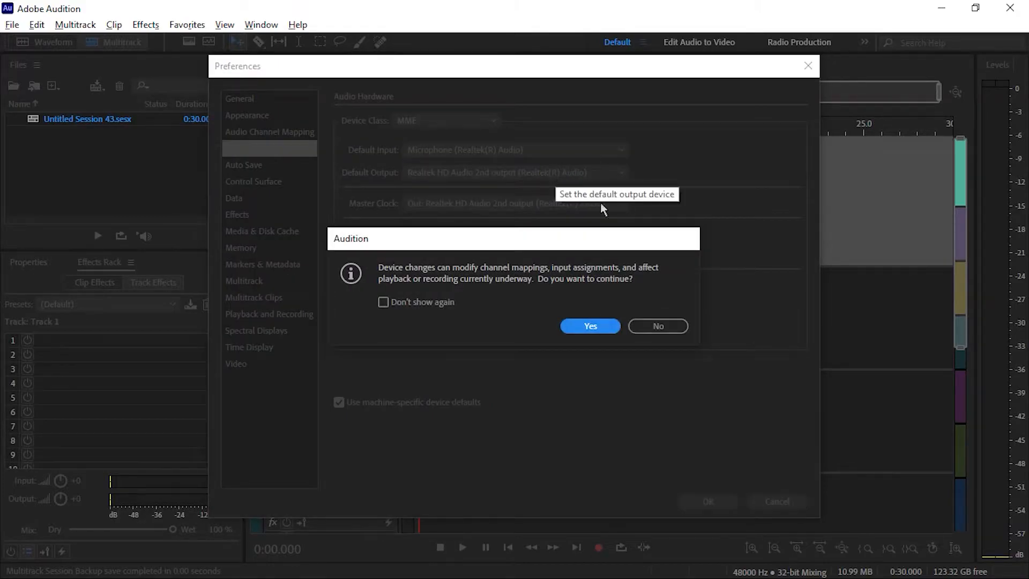
left_click_drag(501, 248, 513, 227)
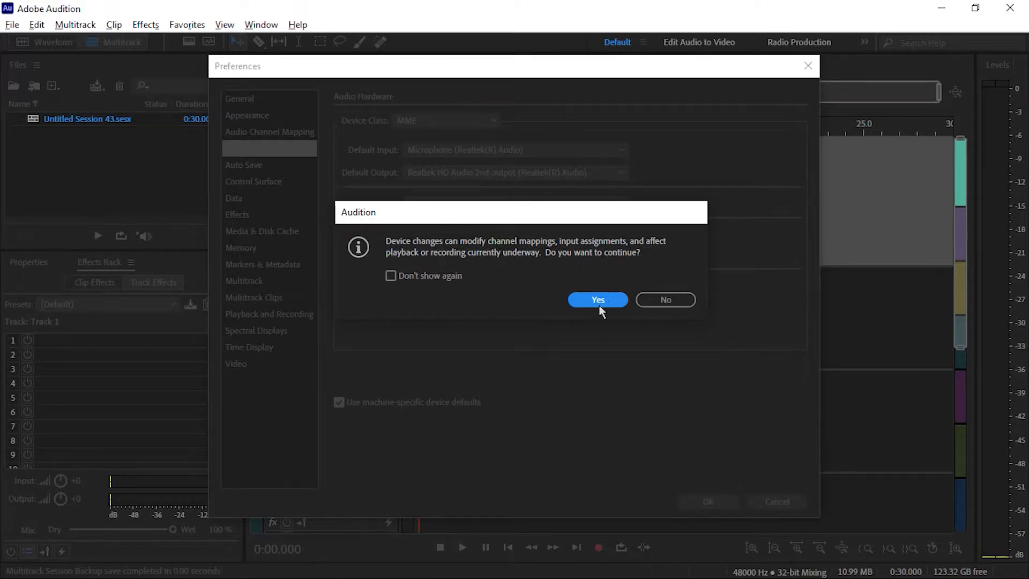
left_click(393, 276)
left_click(603, 299)
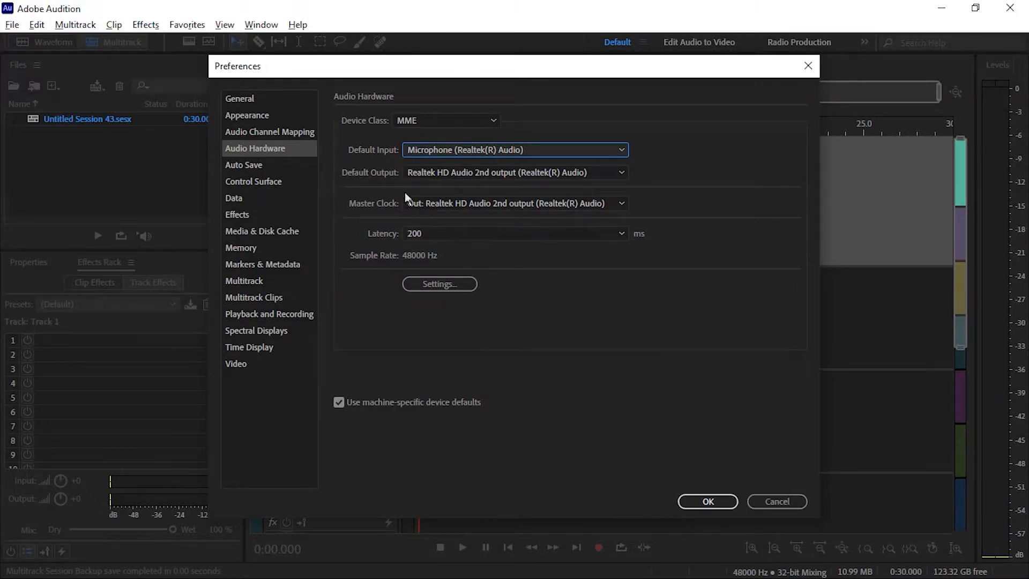
Set the default output to Realtek HD Audio 2nd output (Realtek(R) Audio)
left_click(499, 172)
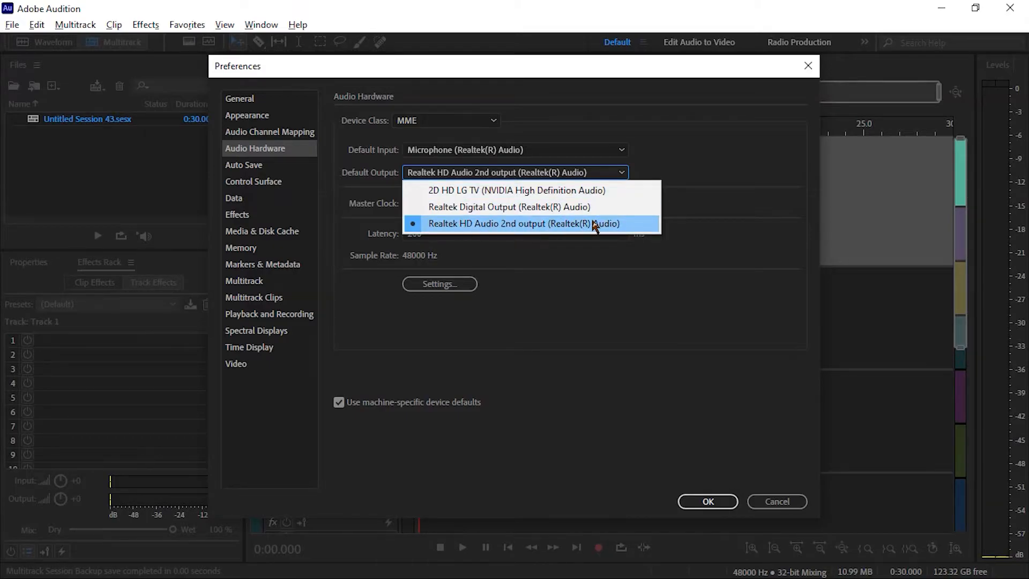
left_click(635, 228)
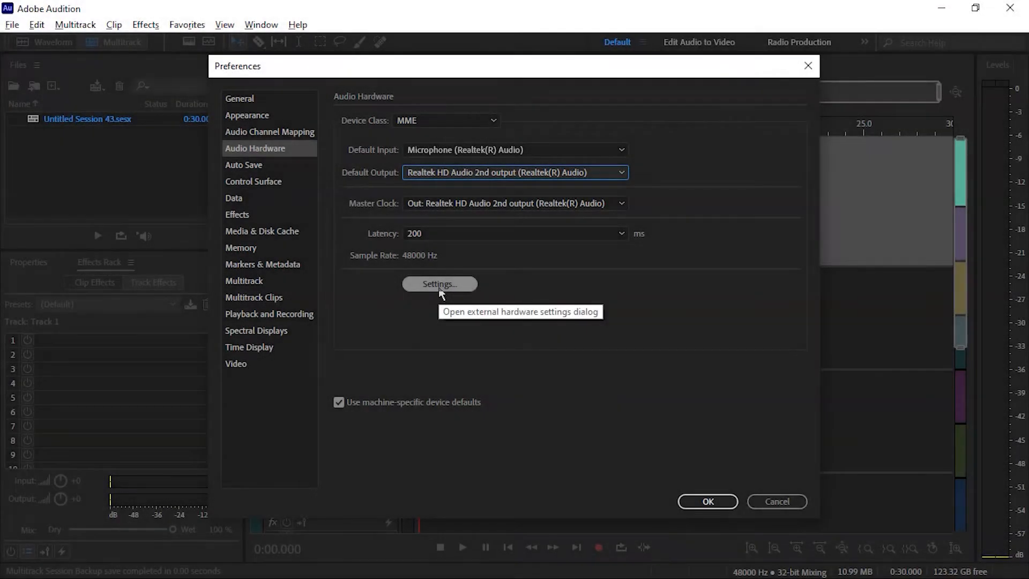
Open the system sound settings and the Microphone's properties from its recording devices
left_click(440, 284)
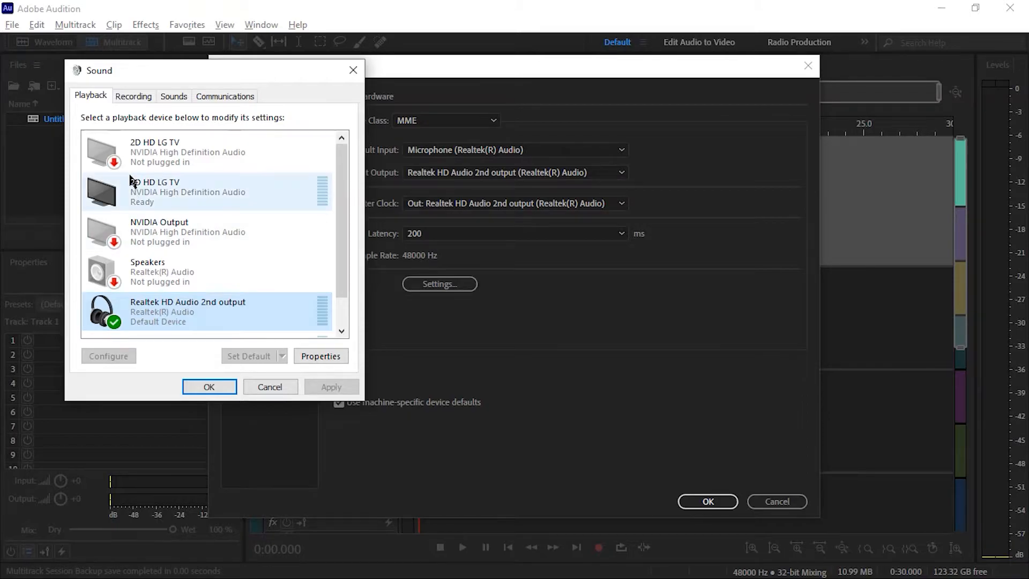
left_click(134, 96)
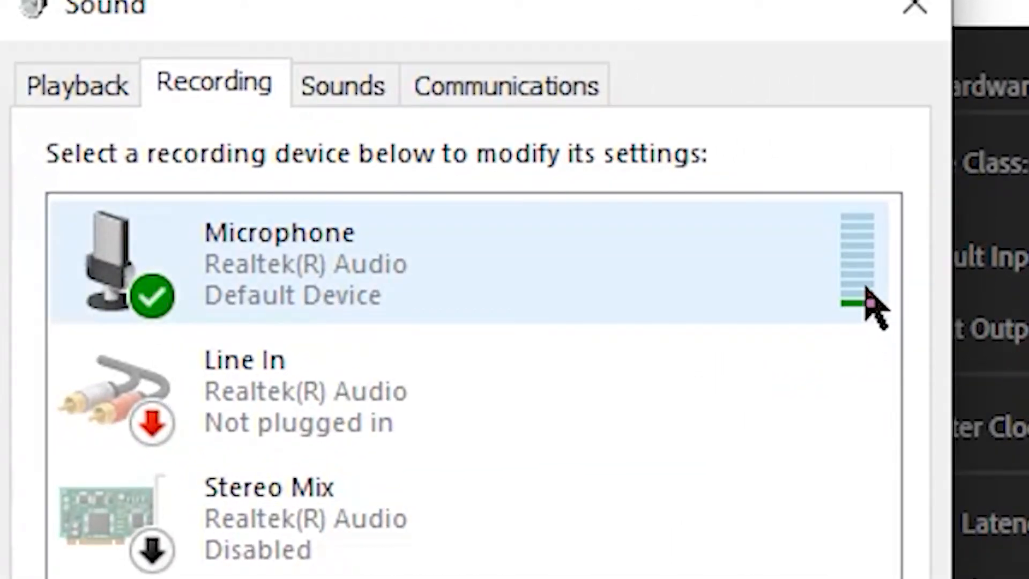
left_click(691, 280)
right_click(604, 256)
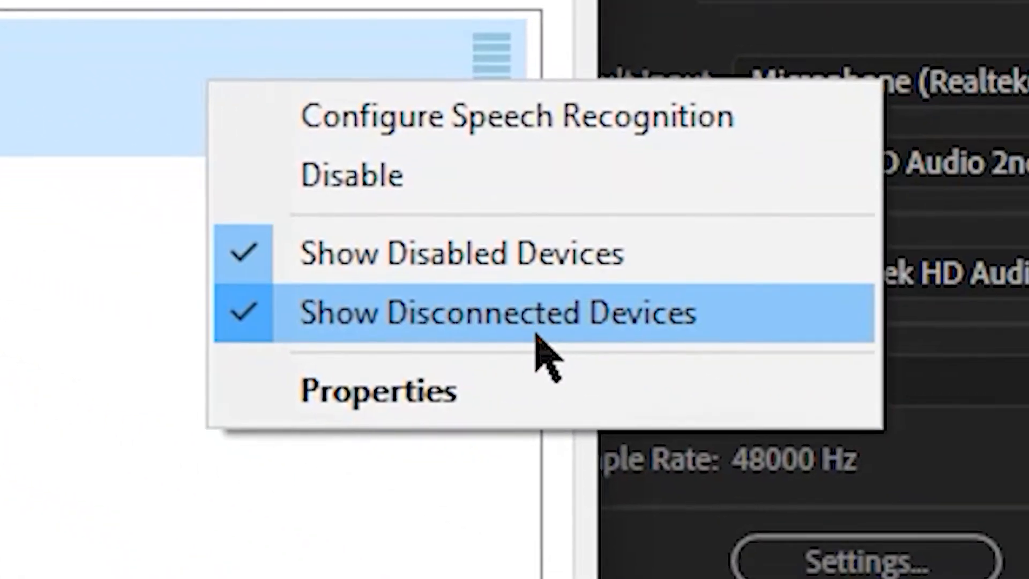
left_click(716, 532)
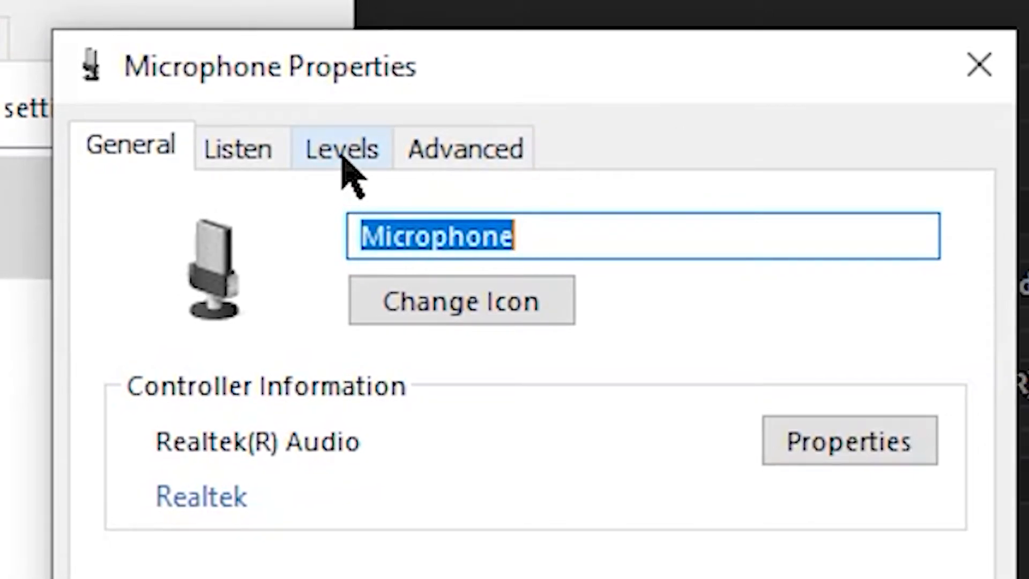
Review the microphone's level and boost settings, then apply the audio hardware preferences
left_click(344, 157)
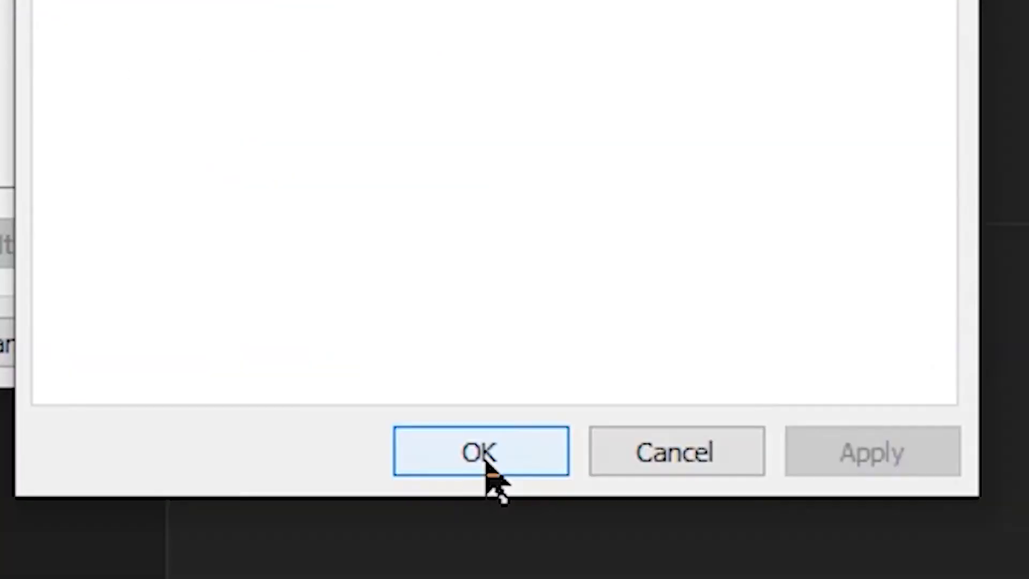
left_click(482, 456)
left_click(525, 337)
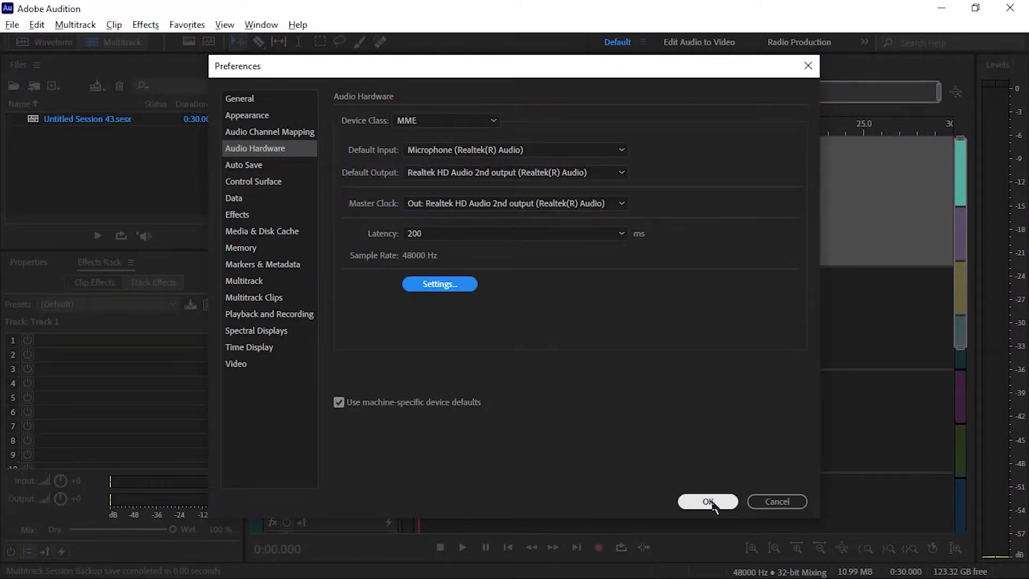
left_click(708, 502)
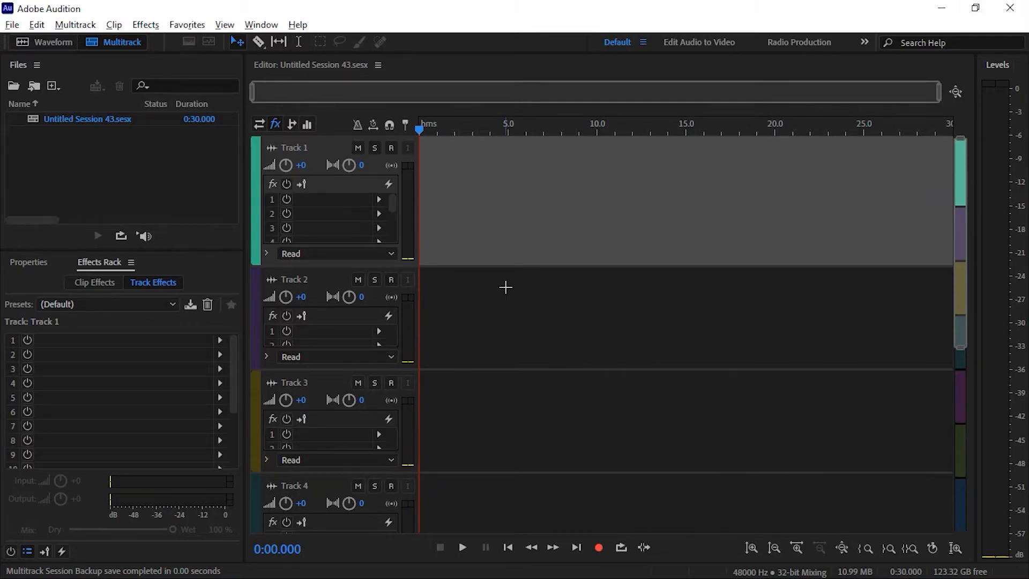
Arm Track 1 for recording and record a voice clip of about 19 seconds
left_click(392, 149)
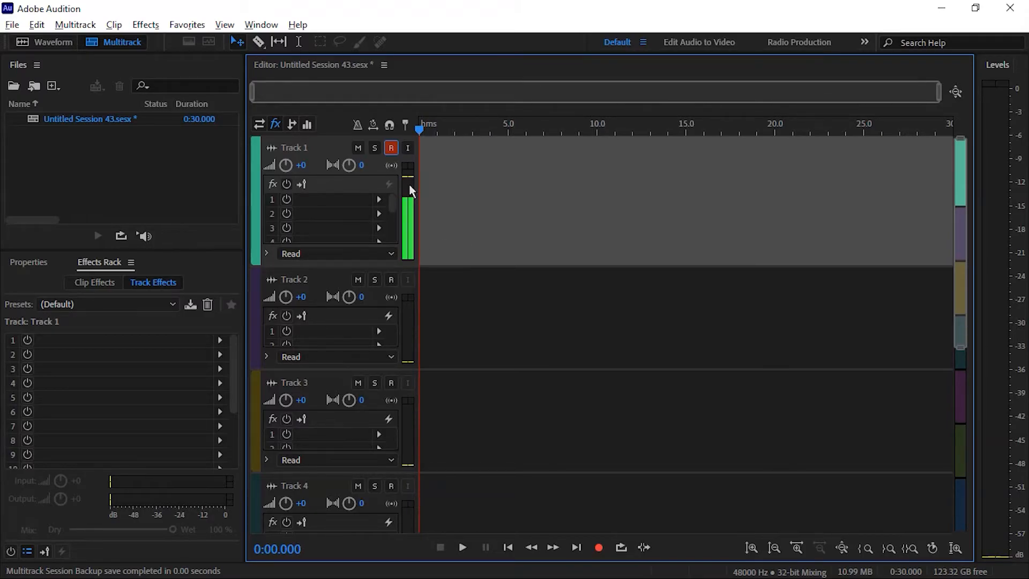
left_click(600, 551)
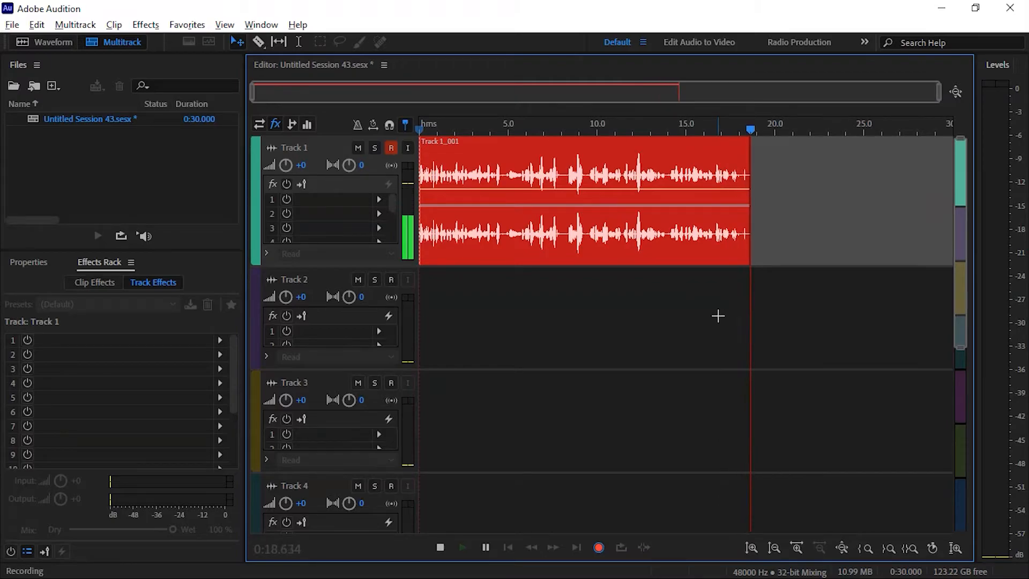
key("space")
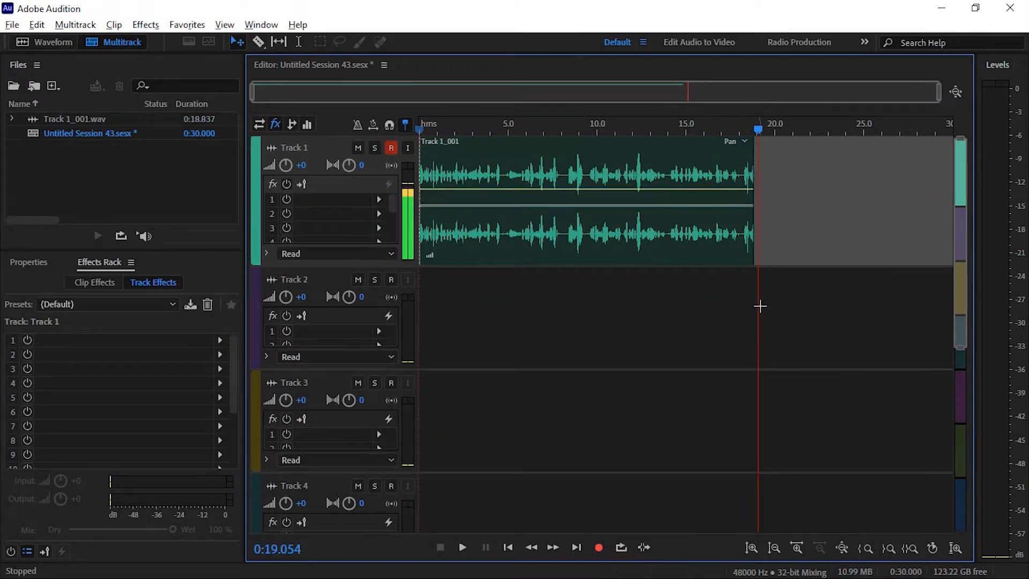
Play back the recording from the start of the session
left_click_drag(549, 123, 366, 162)
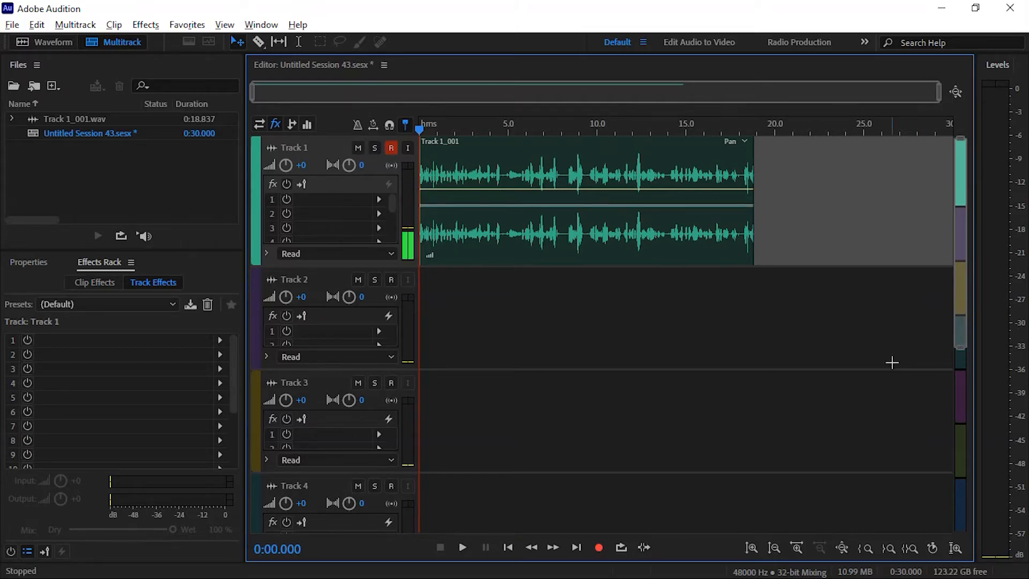
key("space")
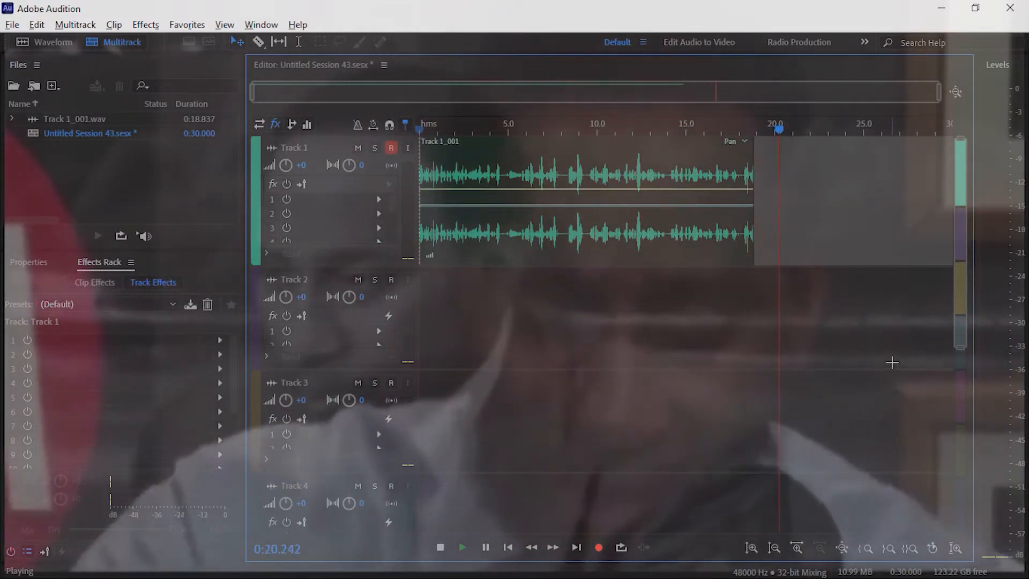
key("space")
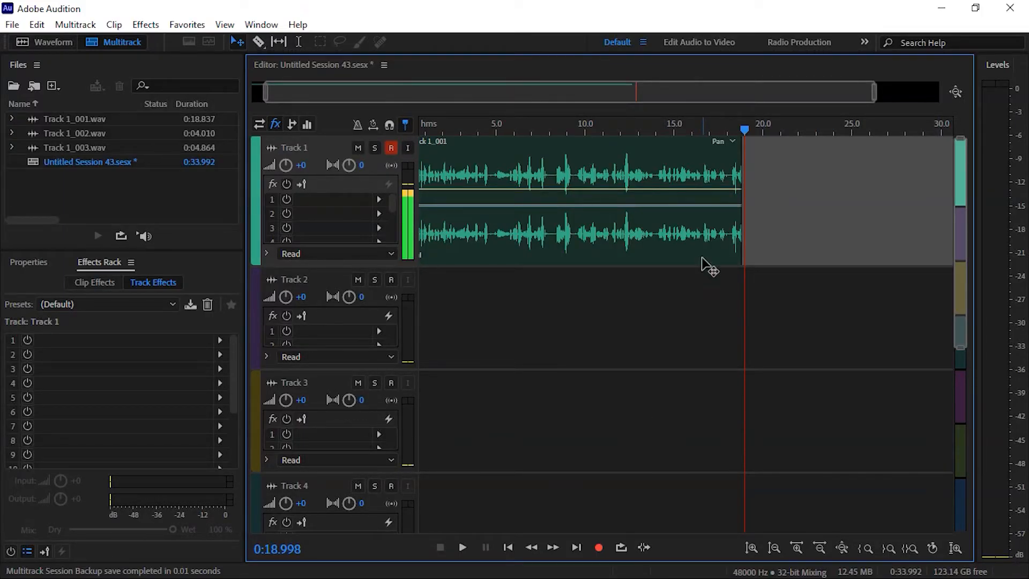
Select the recorded clip and start a multitrack mixdown export of the entire session
left_click(616, 240)
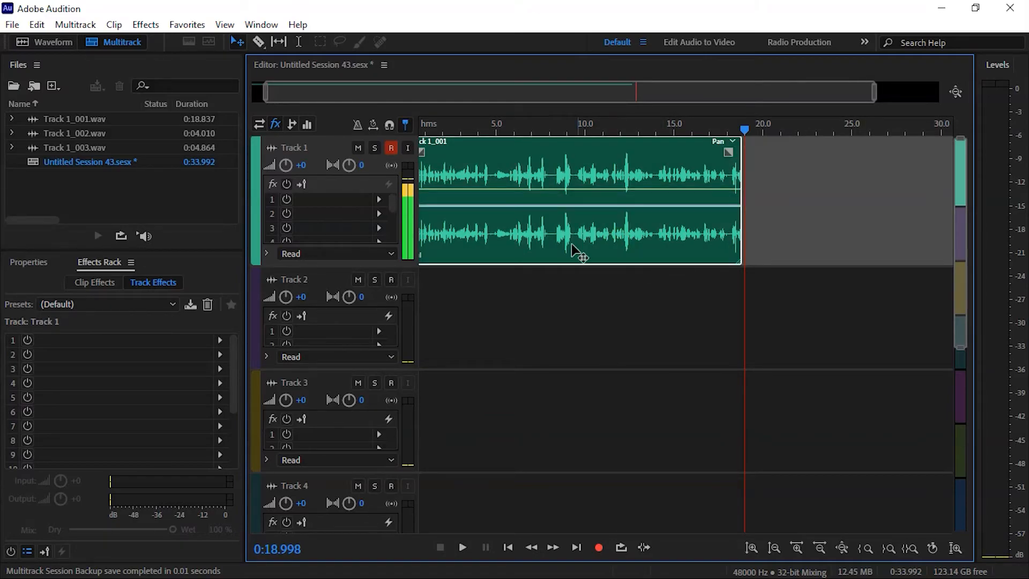
left_click(536, 322)
left_click(539, 248)
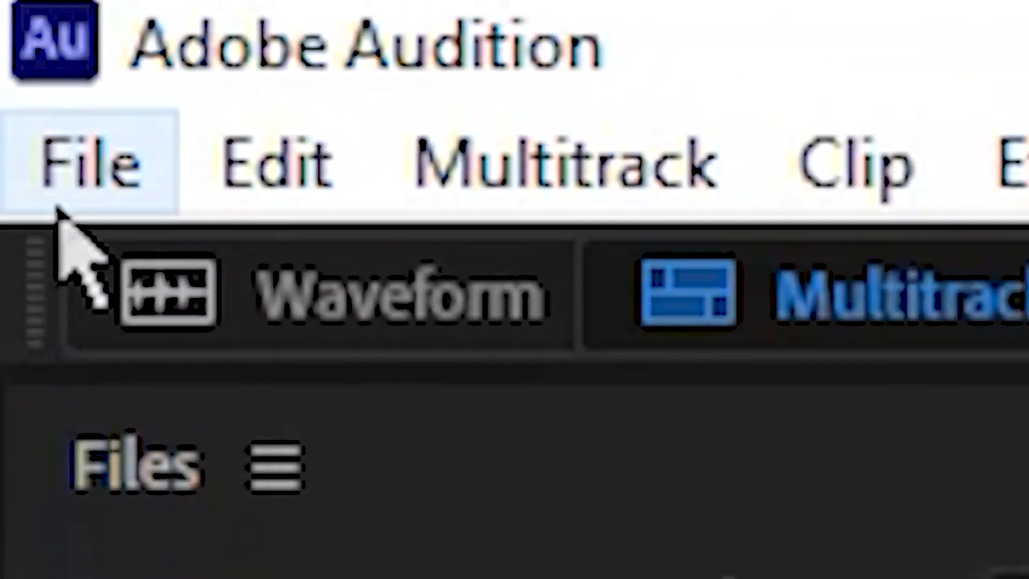
left_click(9, 25)
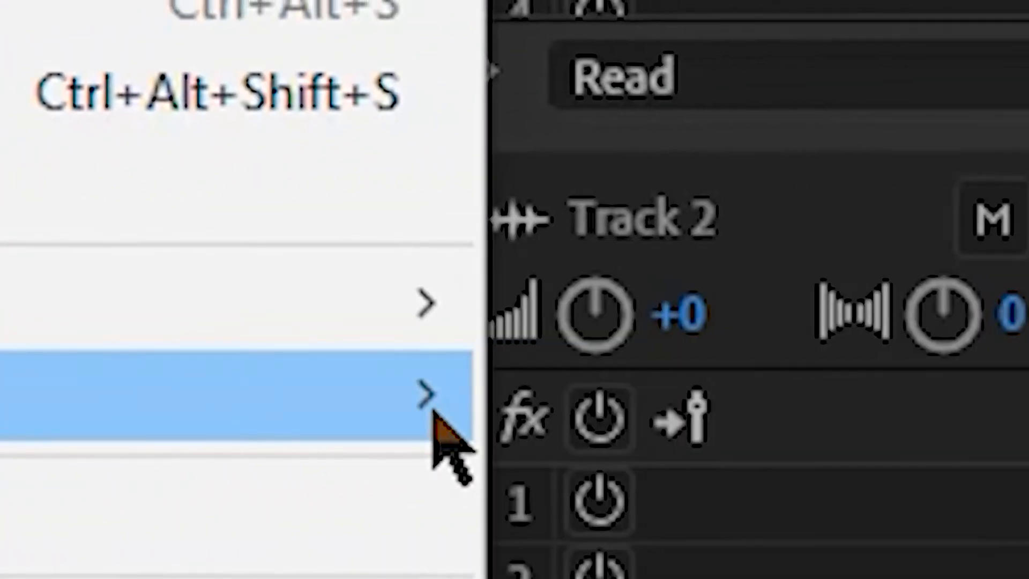
mouse_move(432, 402)
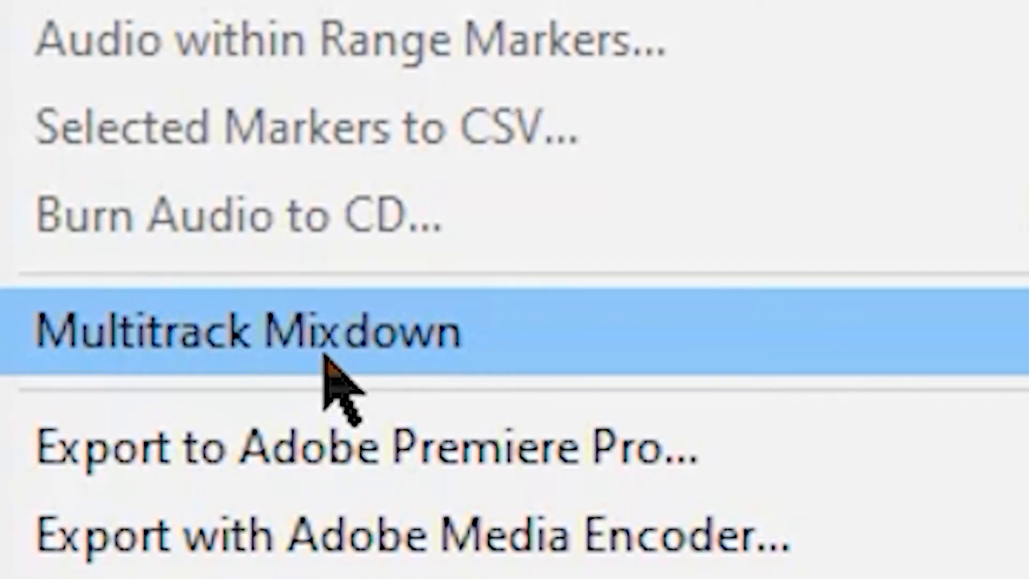
mouse_move(324, 356)
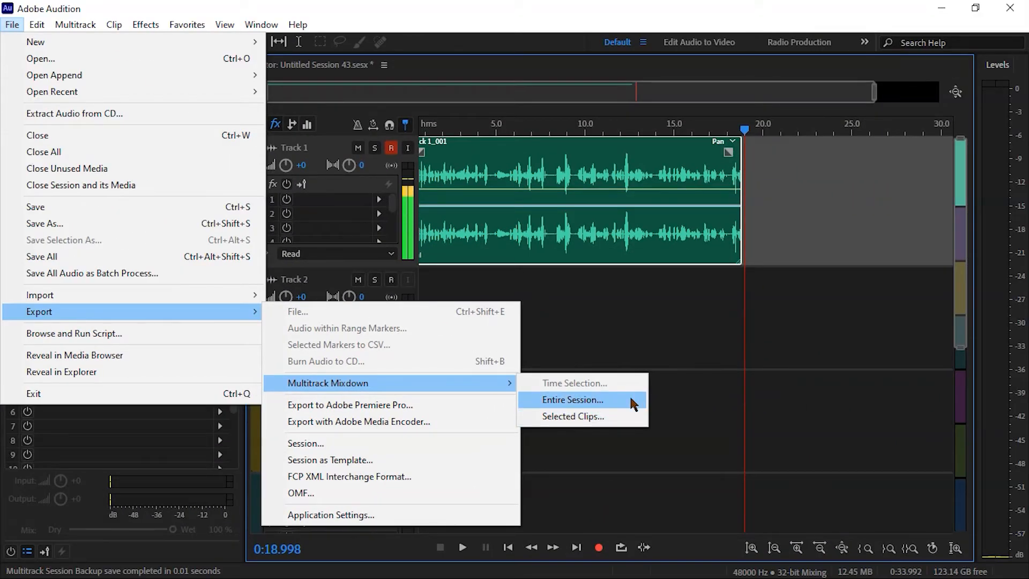
left_click(572, 399)
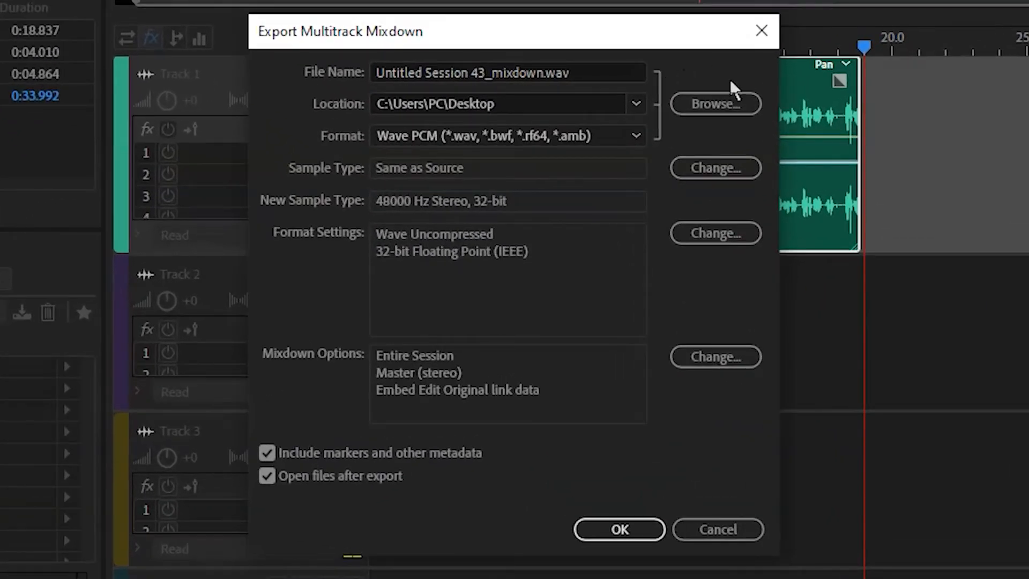
Export the mixdown as Wave PCM (*.wav, *.bwf, *.rf64, *.amb) to the Desktop location
left_click(732, 108)
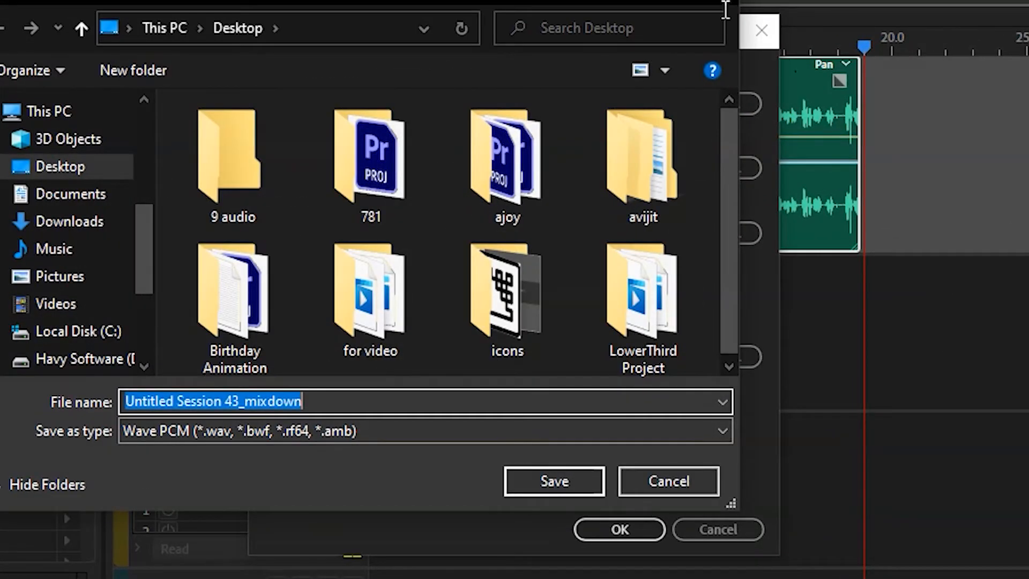
left_click(730, 1)
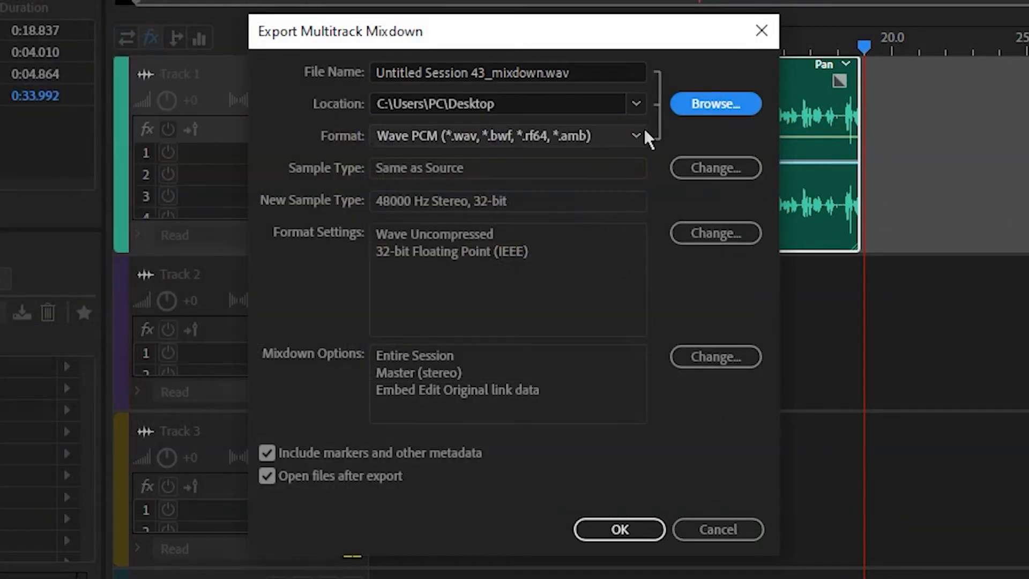
left_click(608, 130)
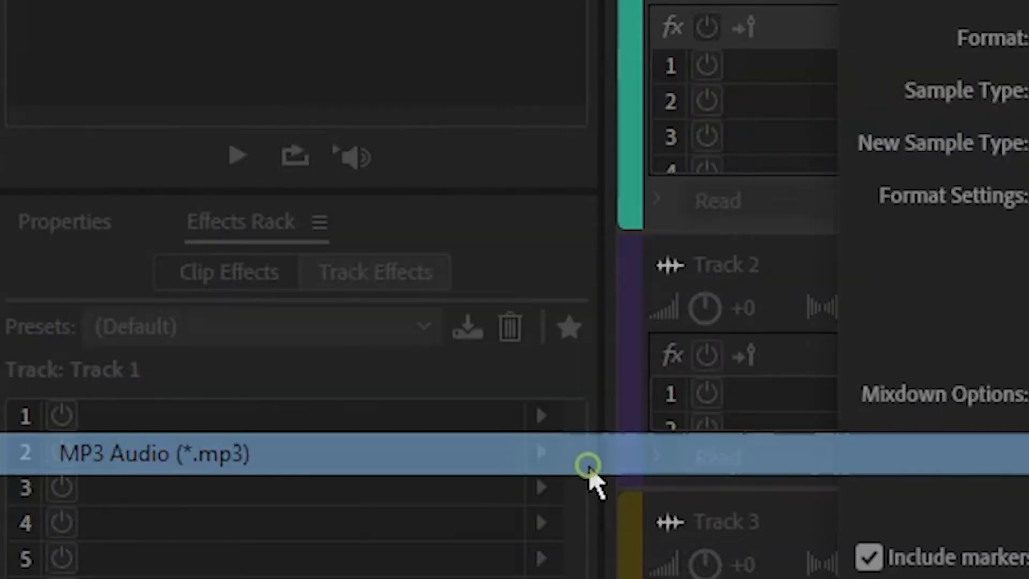
left_click(589, 465)
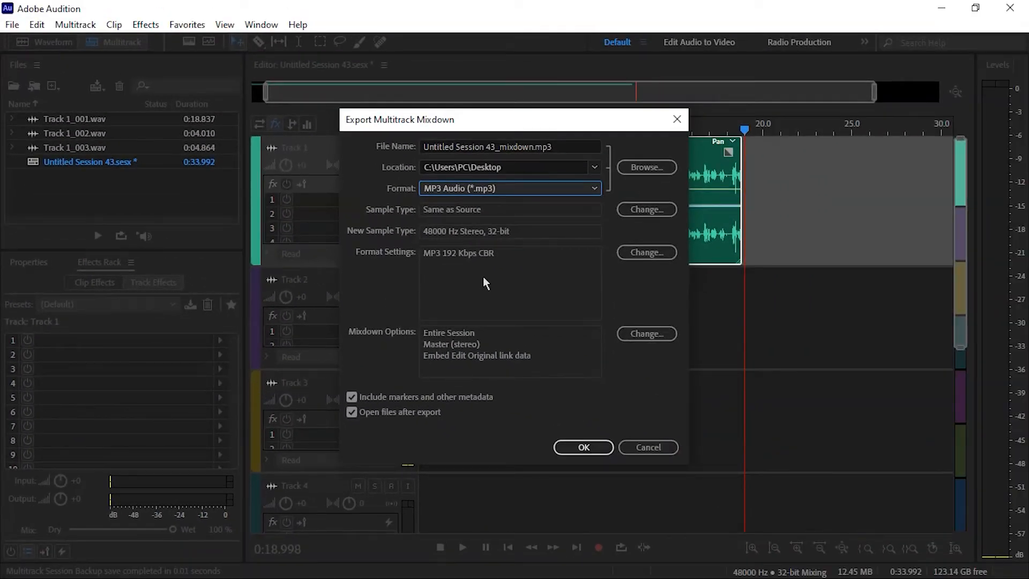
left_click(552, 188)
left_click(96, 375)
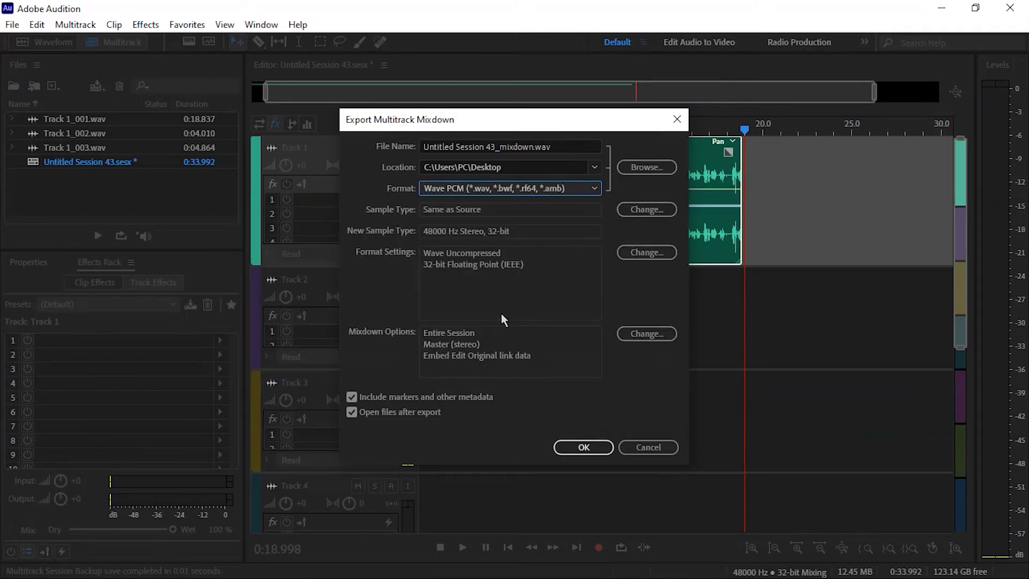
left_click(584, 447)
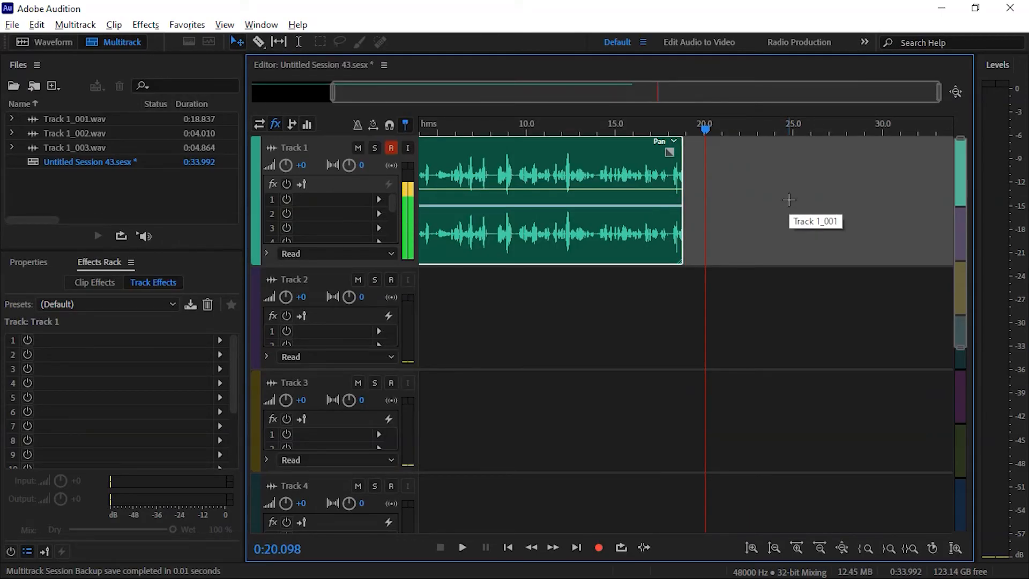
scroll(588, 87, "up", 5)
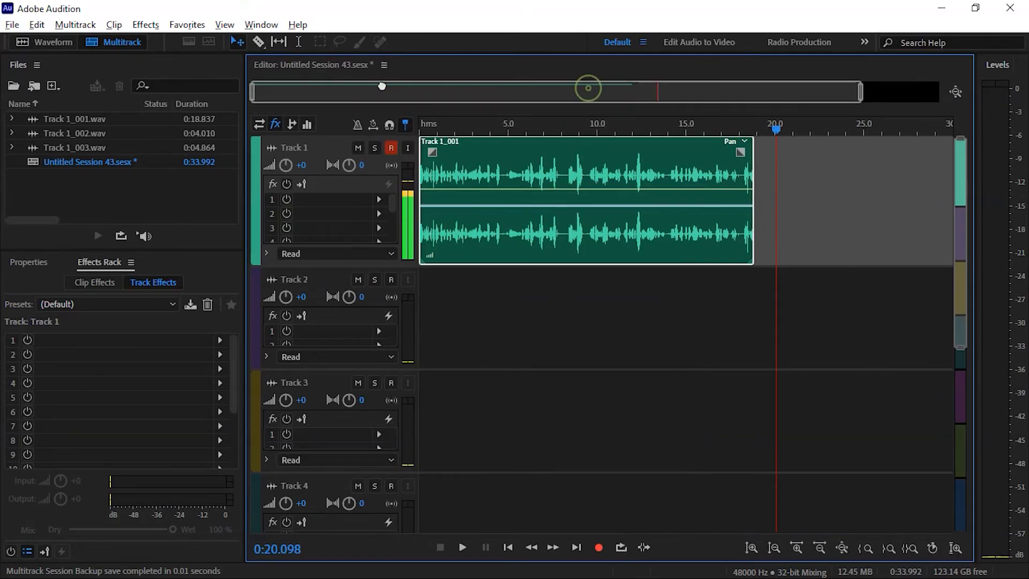